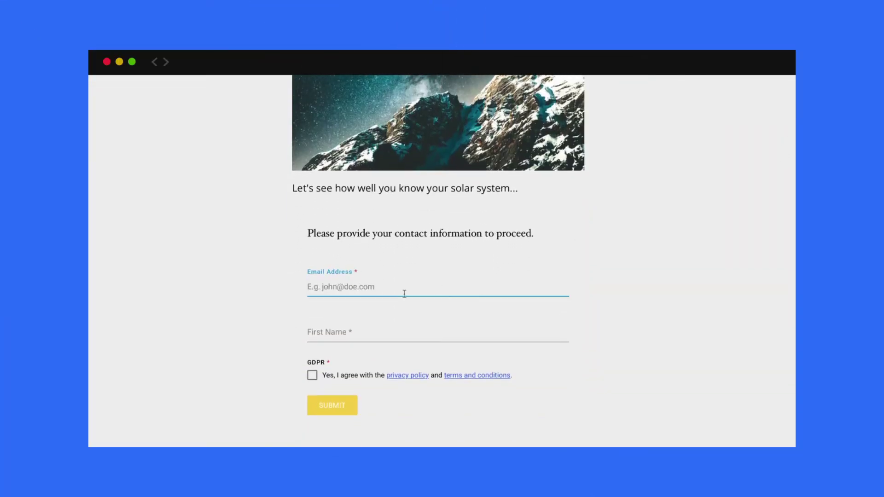
- Enter the contact's email and first name, tick GDPR consent, submit, and answer Venus
{"action": "key", "text": "Tab"}
{"action": "type", "text": "Harry"}
{"action": "left_click", "coordinate": [312, 375]}
{"action": "left_click", "coordinate": [328, 406]}
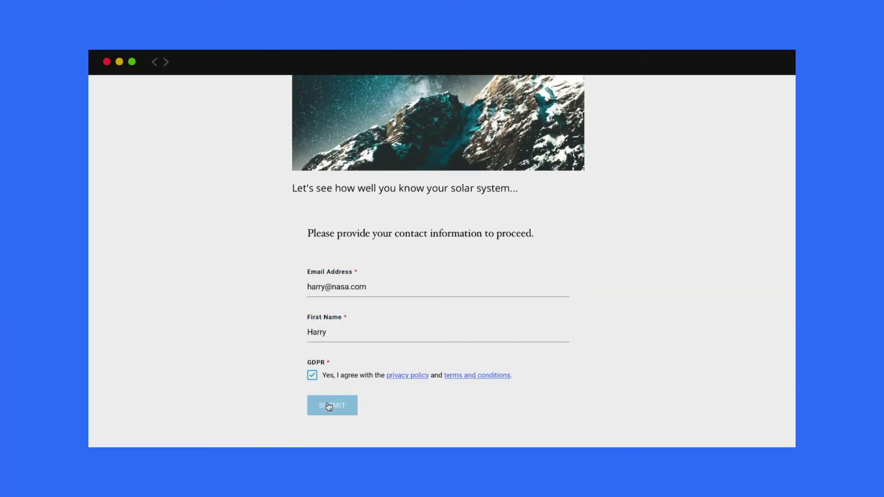
{"action": "scroll", "coordinate": [789, 157], "scroll_direction": "down", "scroll_amount": 4}
{"action": "left_click", "coordinate": [304, 309]}
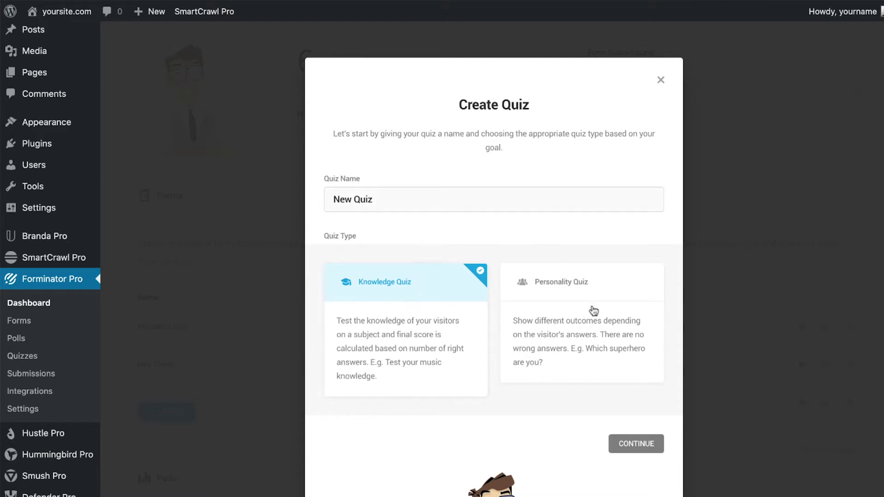
- Create a Knowledge Quiz named New Quiz with 'Collect leads on your quiz' switched on
{"action": "scroll", "coordinate": [592, 310], "scroll_direction": "down", "scroll_amount": 1}
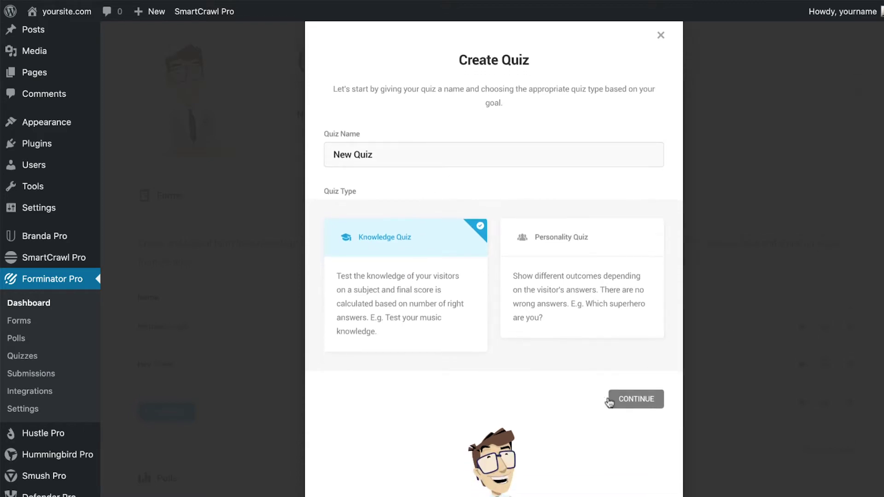
{"action": "left_click", "coordinate": [614, 400]}
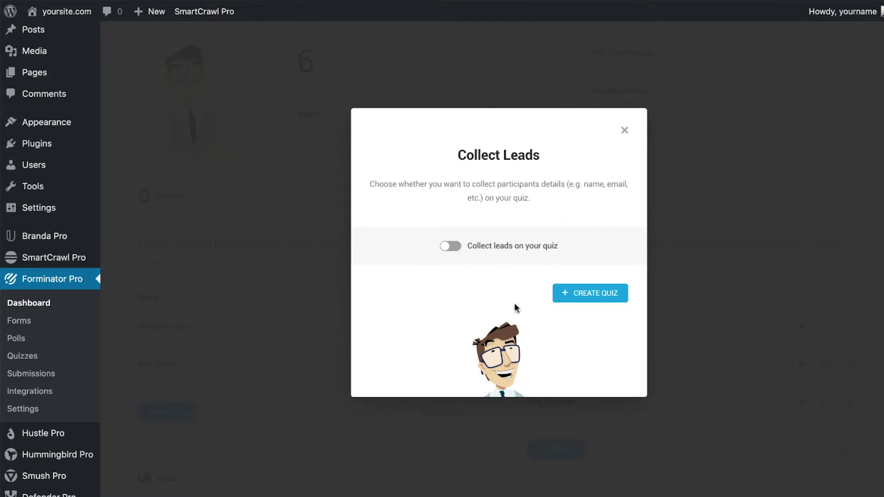
{"action": "left_click", "coordinate": [446, 245]}
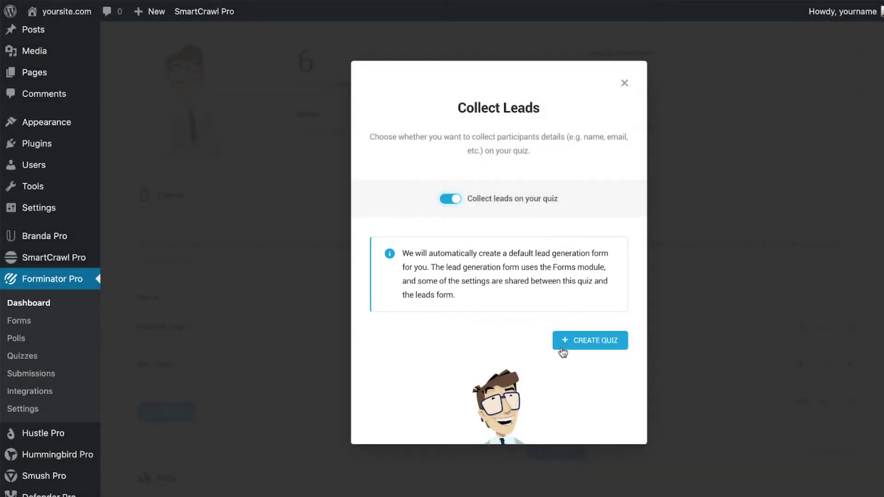
{"action": "left_click", "coordinate": [581, 345]}
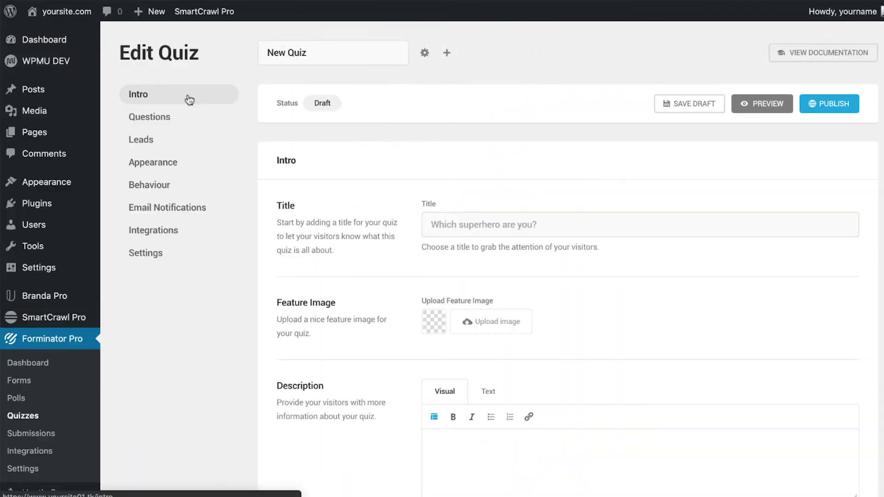
- Go to the New Quiz's Leads section to see its leads form, placement and skip option
{"action": "left_click", "coordinate": [190, 117]}
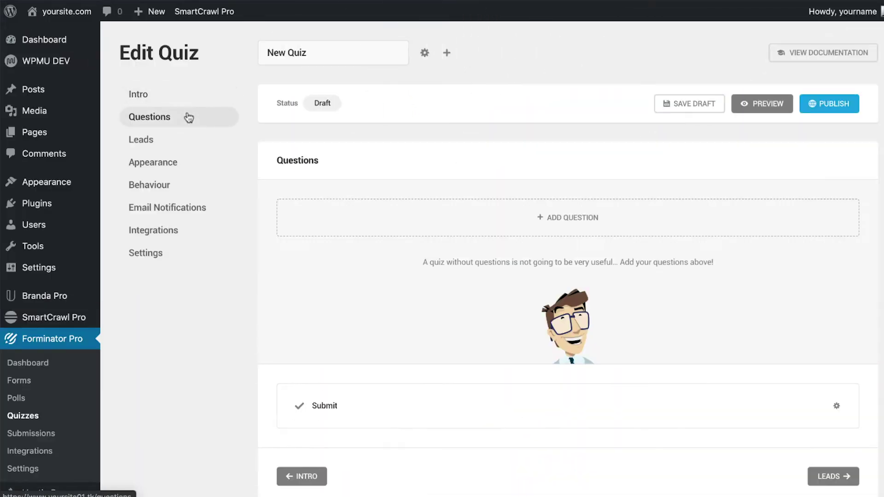
{"action": "left_click", "coordinate": [188, 143]}
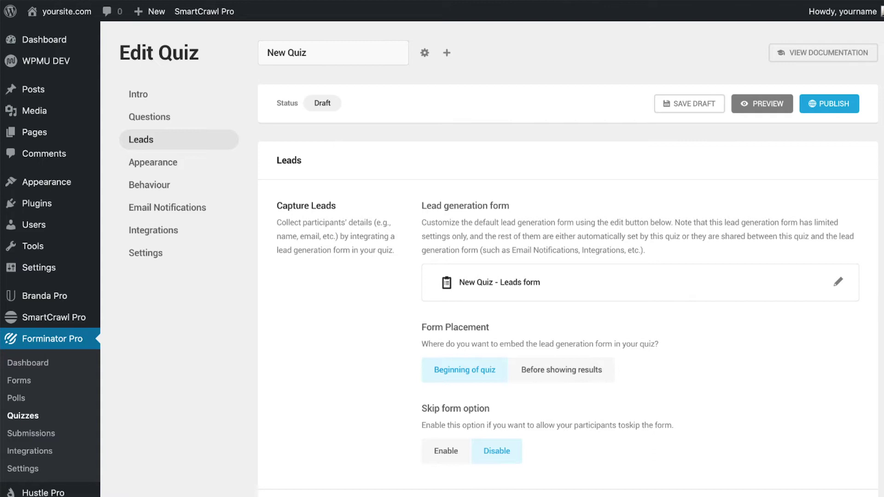
{"action": "scroll", "coordinate": [442, 258], "scroll_direction": "down", "scroll_amount": 2}
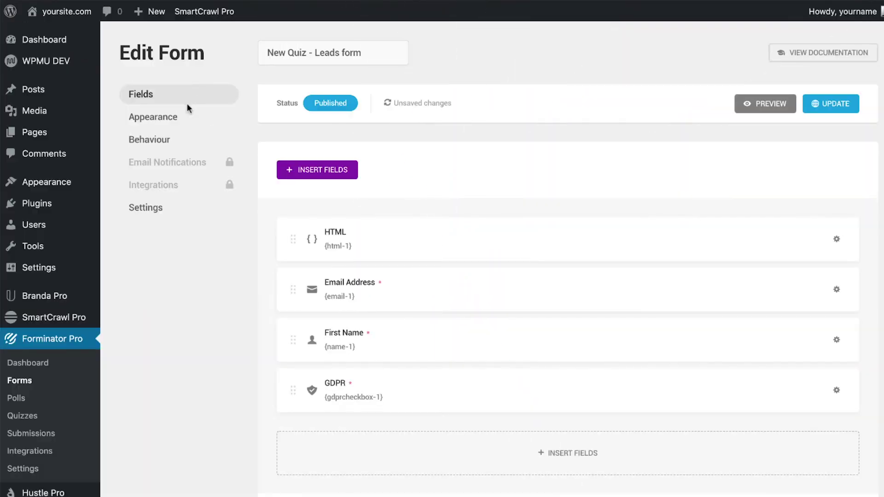
- Edit the 'New Quiz - Leads form', preview it, then list the field types to insert
{"action": "mouse_move", "coordinate": [189, 165]}
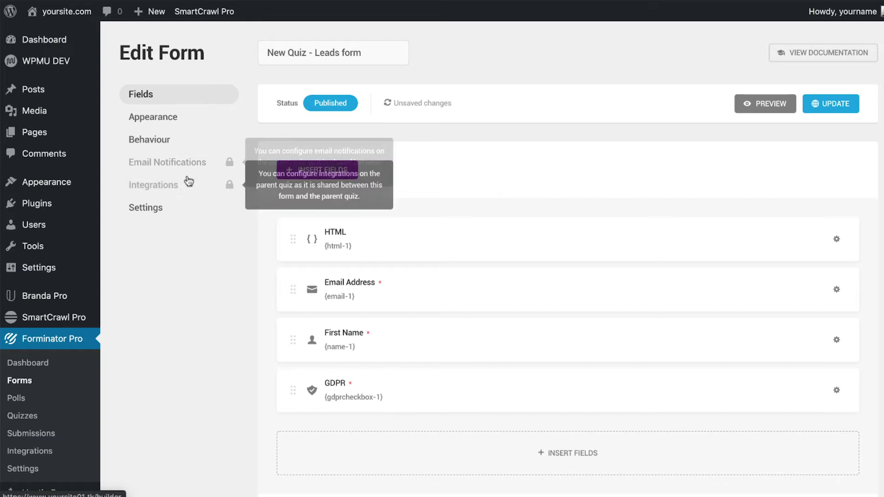
{"action": "mouse_move", "coordinate": [189, 187]}
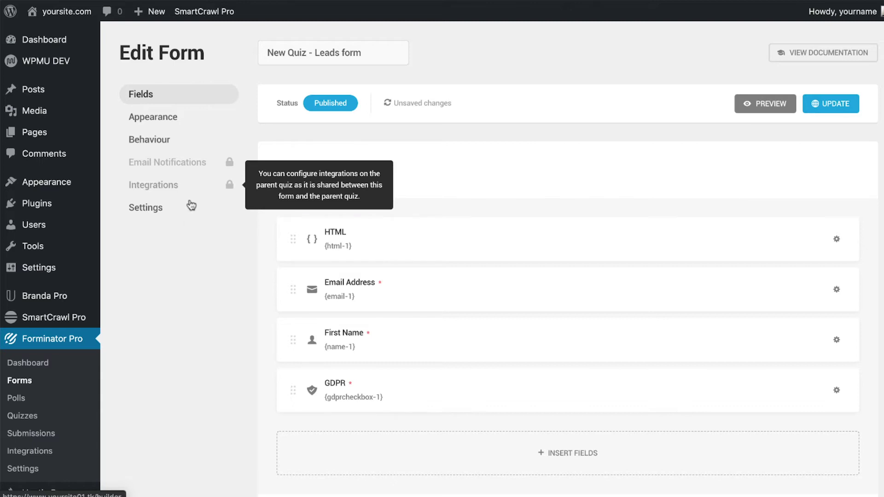
{"action": "left_click", "coordinate": [766, 105]}
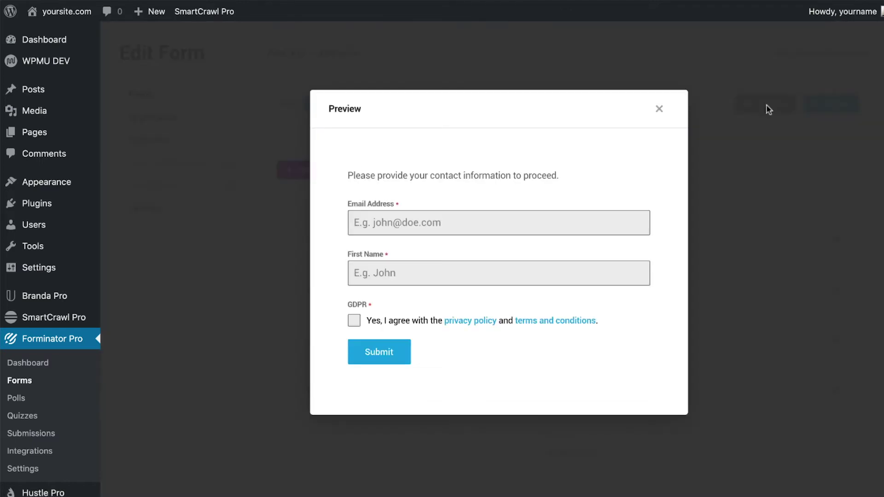
{"action": "left_click", "coordinate": [658, 109]}
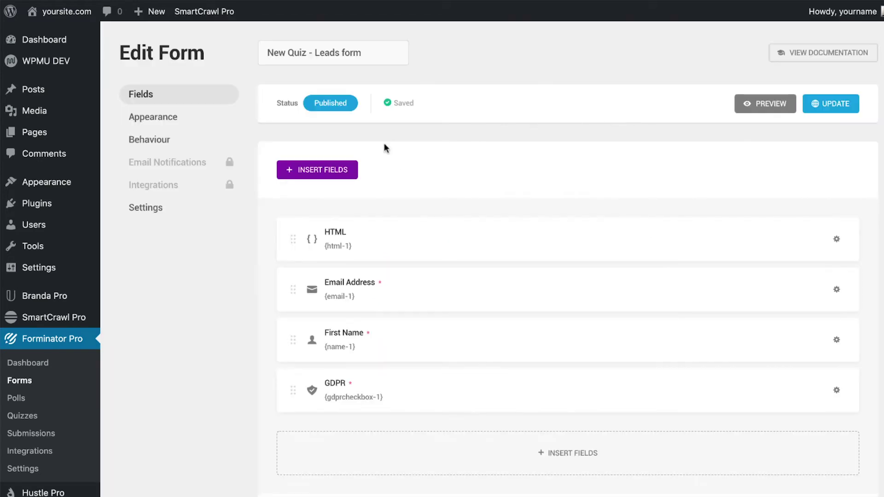
{"action": "left_click", "coordinate": [345, 170]}
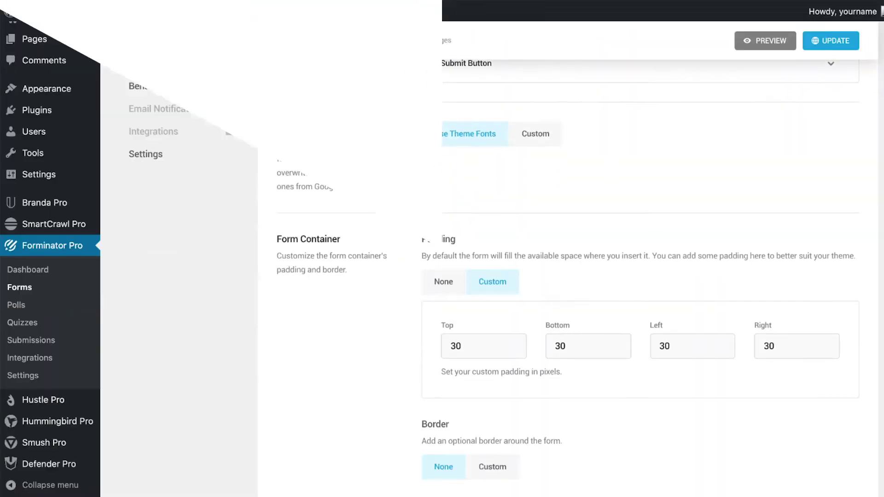
- Switch on 'Enable Honeypot protection' in the leads form's Behaviour security settings
{"action": "scroll", "coordinate": [568, 282], "scroll_direction": "down", "scroll_amount": 2}
{"action": "scroll", "coordinate": [568, 282], "scroll_direction": "down", "scroll_amount": 3}
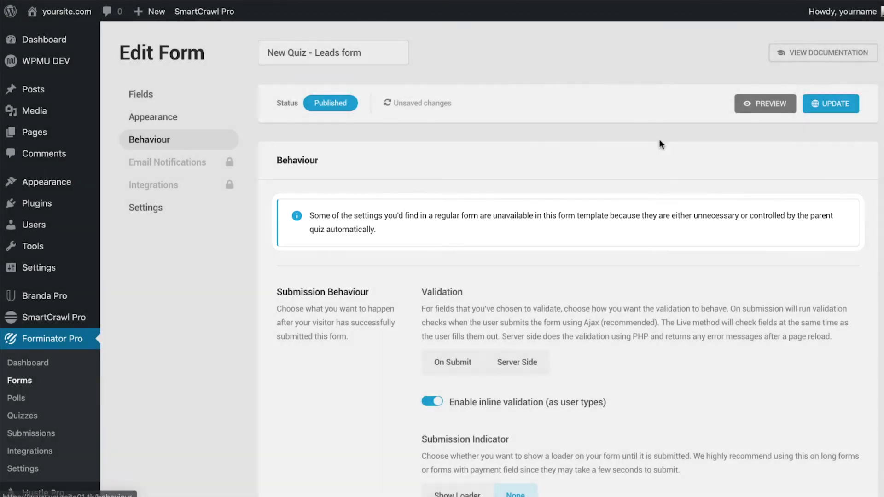
{"action": "scroll", "coordinate": [862, 310], "scroll_direction": "down", "scroll_amount": 10}
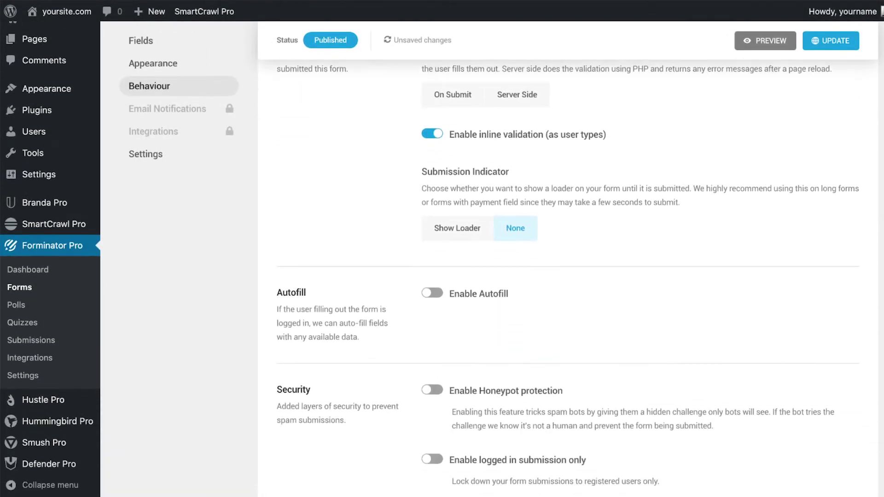
{"action": "left_click", "coordinate": [432, 201]}
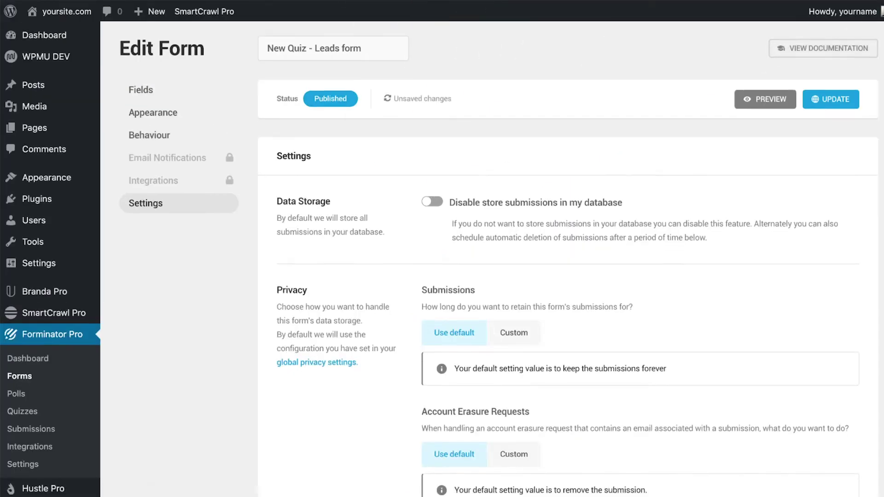
{"action": "scroll", "coordinate": [568, 258], "scroll_direction": "down", "scroll_amount": 5}
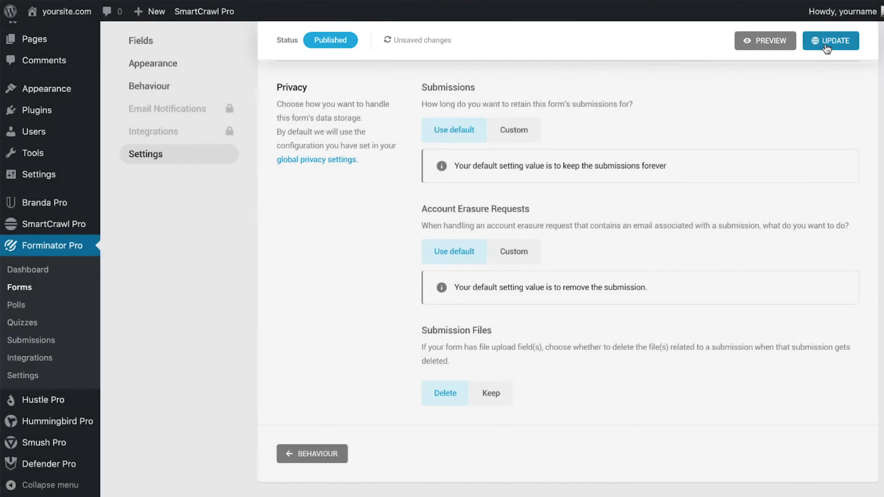
- Leave Data Storage and Privacy at their defaults and update the leads form
{"action": "left_click", "coordinate": [826, 42]}
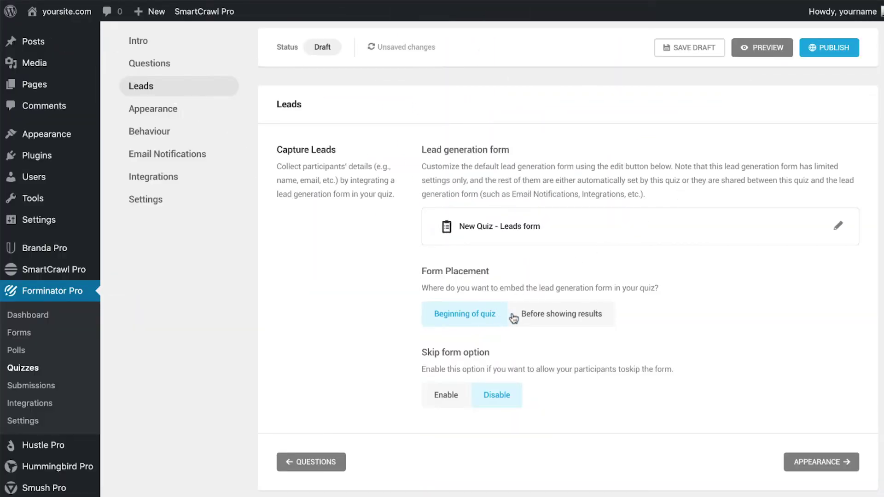
- Place the lead form at Beginning of quiz and enable skipping with link text 'Skip and continue'
{"action": "left_click", "coordinate": [556, 317]}
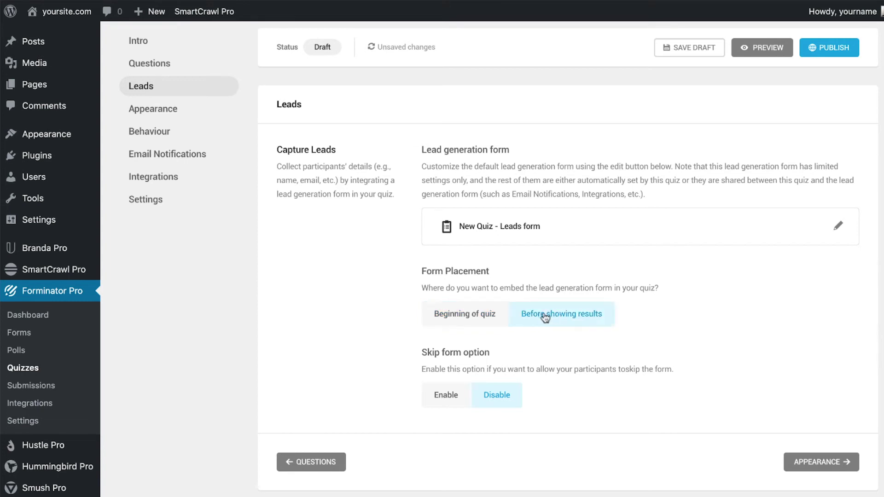
{"action": "left_click", "coordinate": [470, 319]}
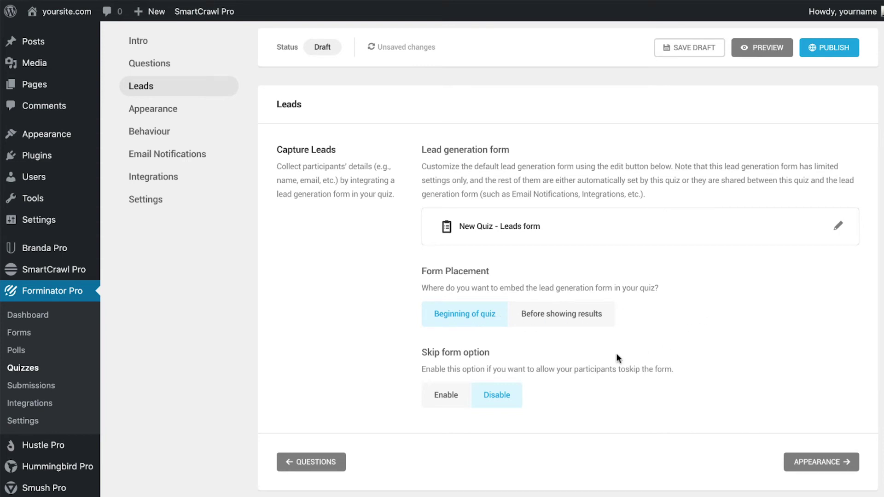
{"action": "left_click", "coordinate": [445, 399]}
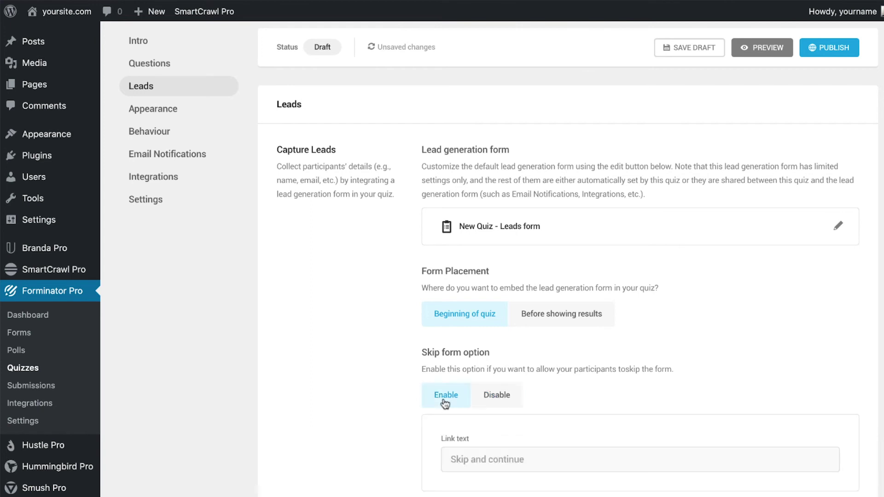
{"action": "scroll", "coordinate": [566, 276], "scroll_direction": "down", "scroll_amount": 3}
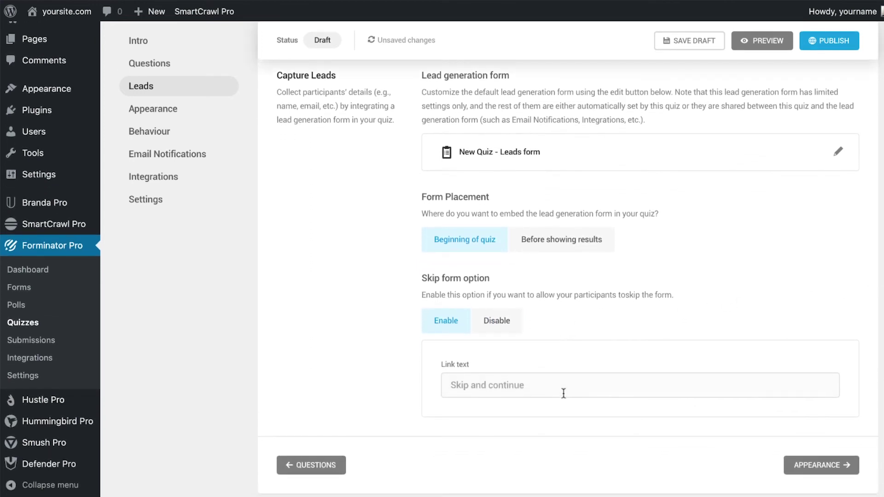
{"action": "left_click", "coordinate": [559, 391]}
{"action": "type", "text": "Skip and continue"}
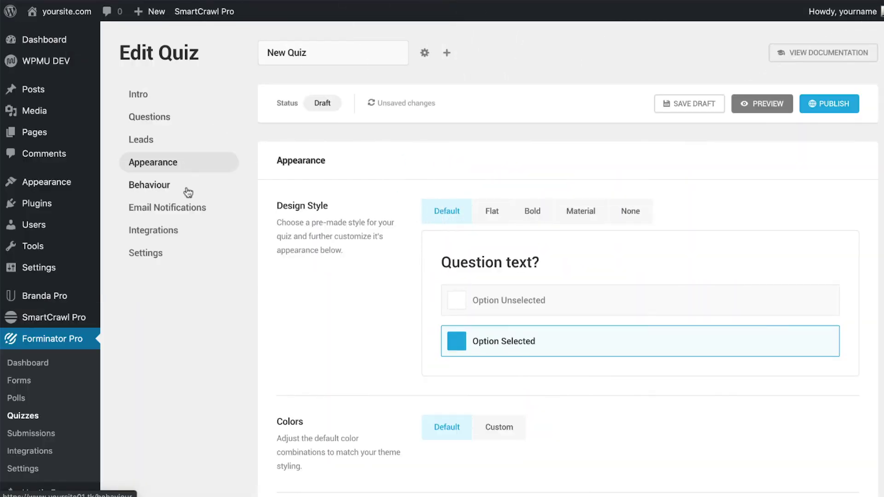
- Edit the quiz's Admin Notification, keeping its default recipients
{"action": "left_click", "coordinate": [188, 192]}
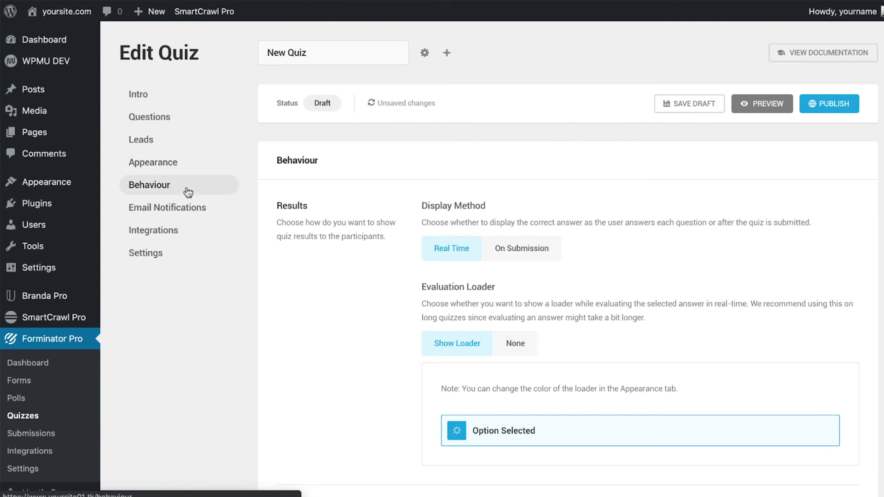
{"action": "left_click", "coordinate": [189, 208]}
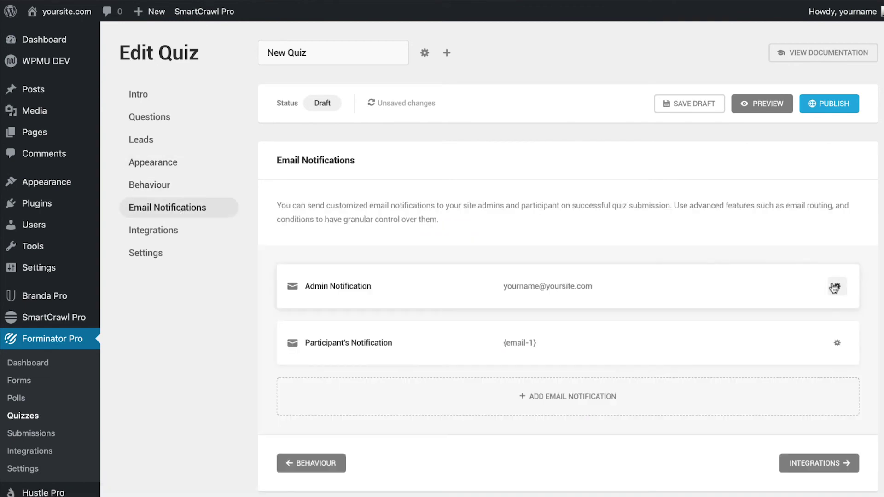
{"action": "left_click", "coordinate": [834, 287]}
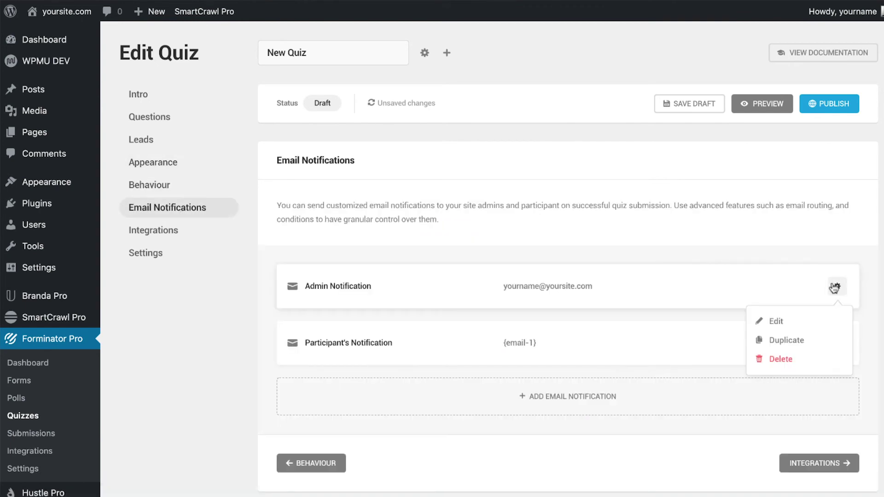
{"action": "left_click", "coordinate": [807, 319]}
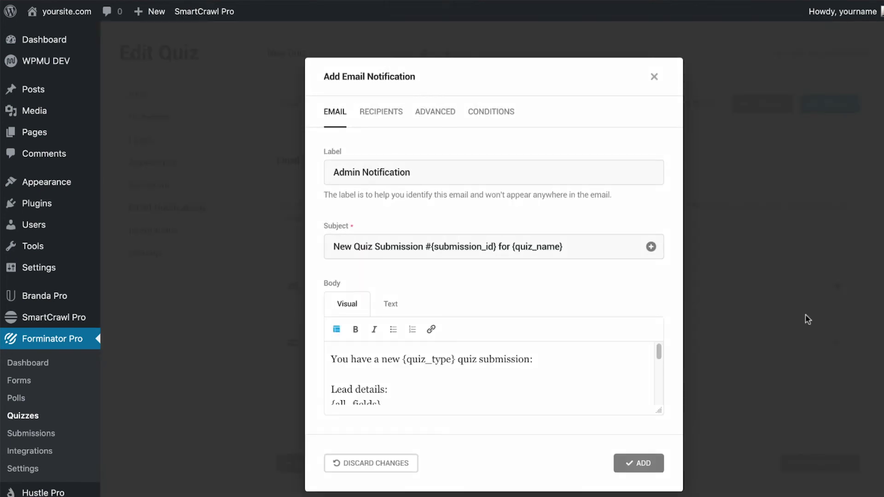
{"action": "left_click", "coordinate": [380, 111]}
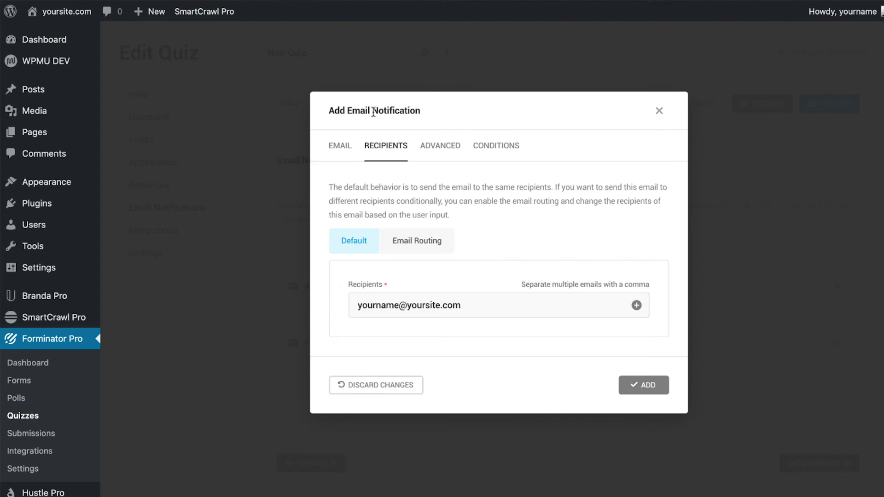
{"action": "left_click", "coordinate": [405, 237]}
{"action": "left_click", "coordinate": [365, 207]}
- Review the Admin Notification's sender, conditions and email body form-data options
{"action": "left_click", "coordinate": [437, 146]}
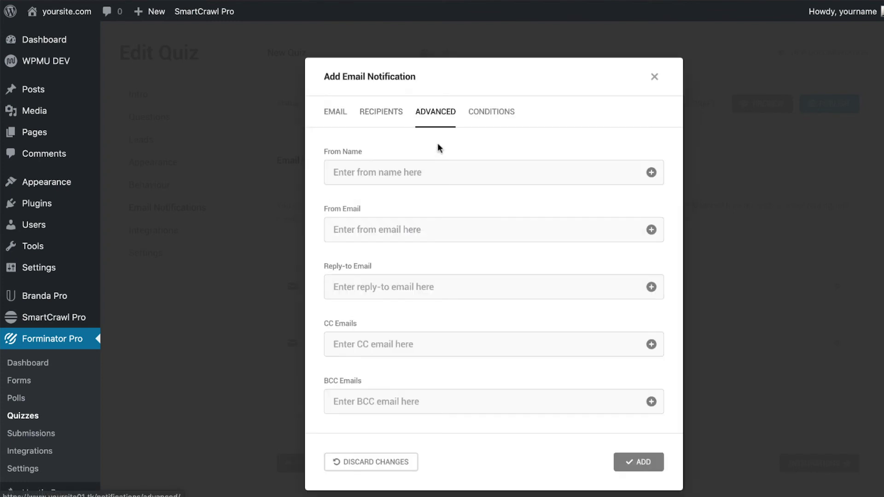
{"action": "left_click", "coordinate": [490, 114]}
{"action": "left_click", "coordinate": [341, 115]}
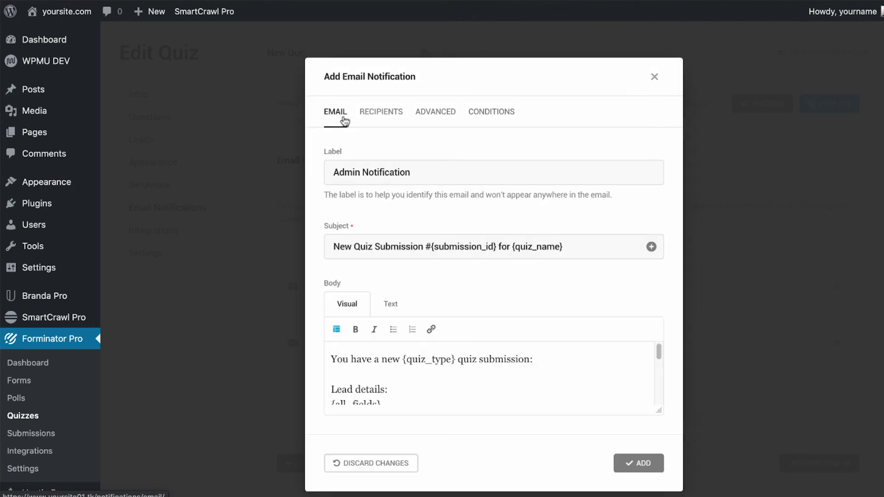
{"action": "left_click", "coordinate": [331, 329]}
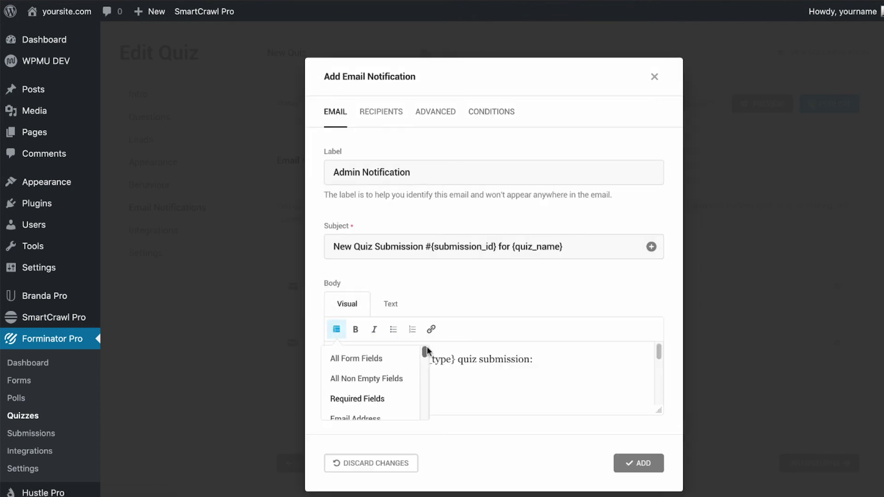
{"action": "scroll", "coordinate": [424, 361], "scroll_direction": "down", "scroll_amount": 3}
{"action": "left_click_drag", "start_coordinate": [425, 362], "coordinate": [440, 410]}
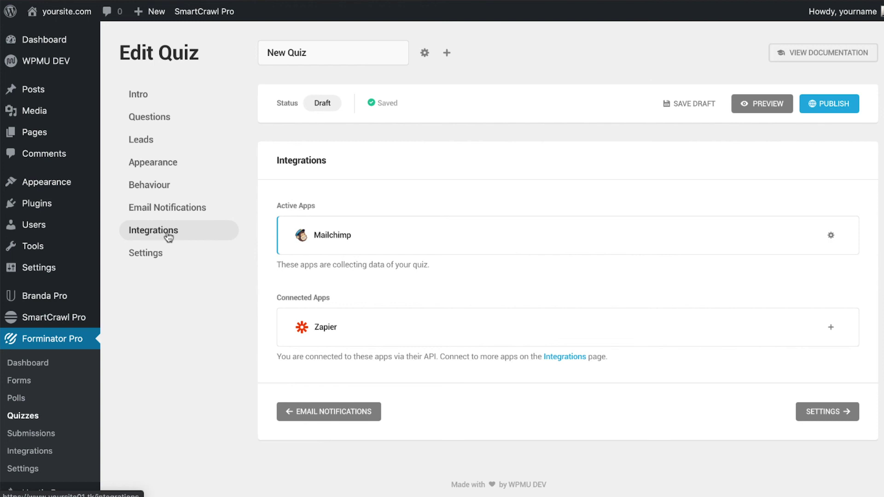
- Publish New Quiz so it appears as Published in the Quizzes list
{"action": "left_click", "coordinate": [824, 105]}
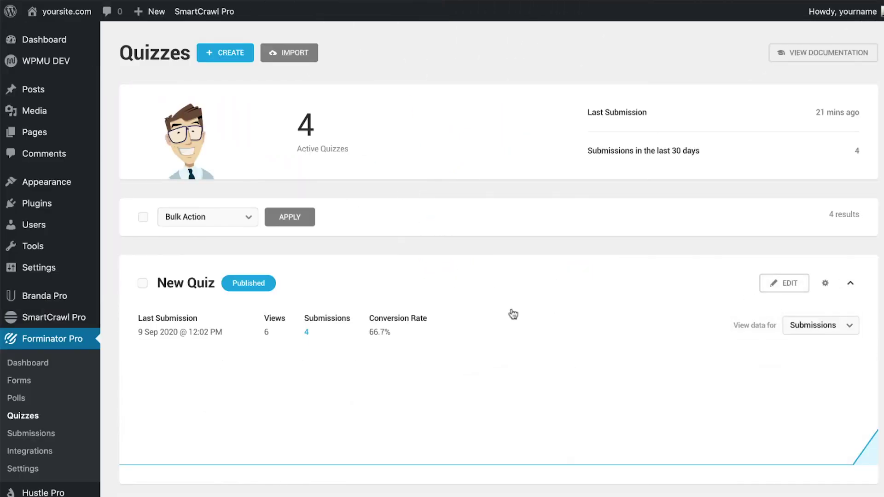
- Open New Quiz's submissions and expand submission #4 to read its results and Mailchimp status
{"action": "left_click", "coordinate": [305, 333]}
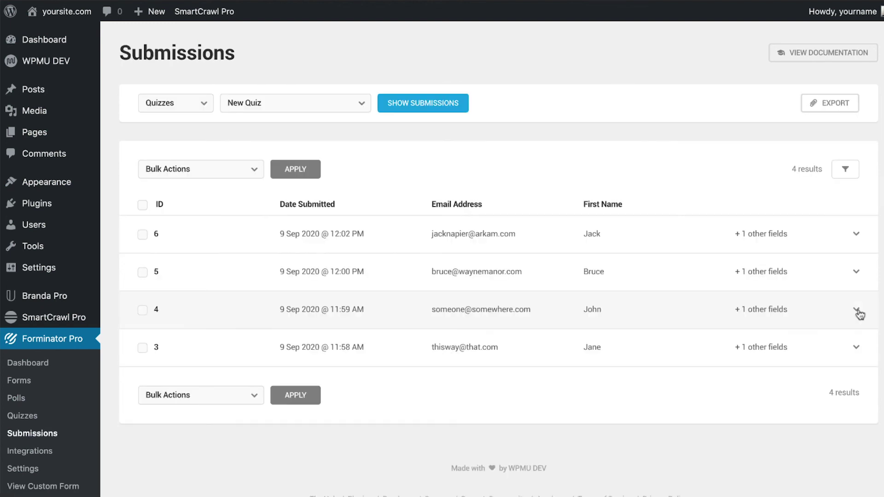
{"action": "left_click", "coordinate": [856, 256]}
{"action": "scroll", "coordinate": [856, 256], "scroll_direction": "down", "scroll_amount": 3}
{"action": "scroll", "coordinate": [488, 258], "scroll_direction": "down", "scroll_amount": 3}
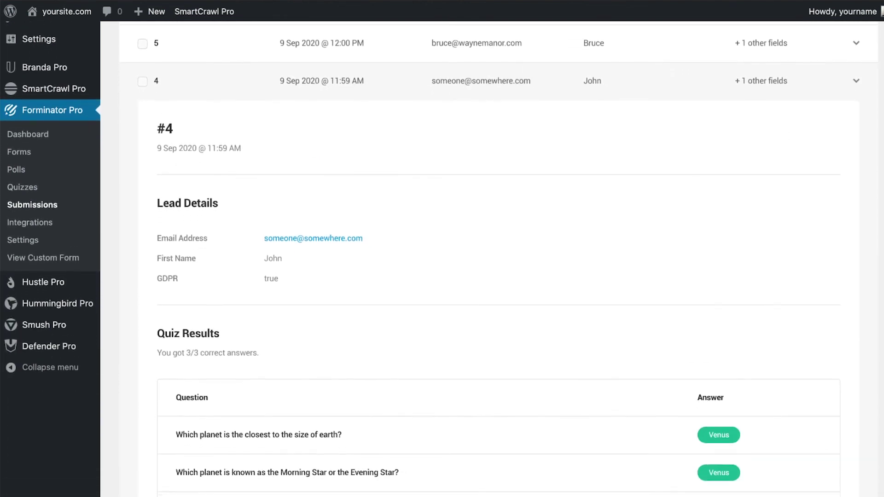
{"action": "scroll", "coordinate": [488, 258], "scroll_direction": "down", "scroll_amount": 5}
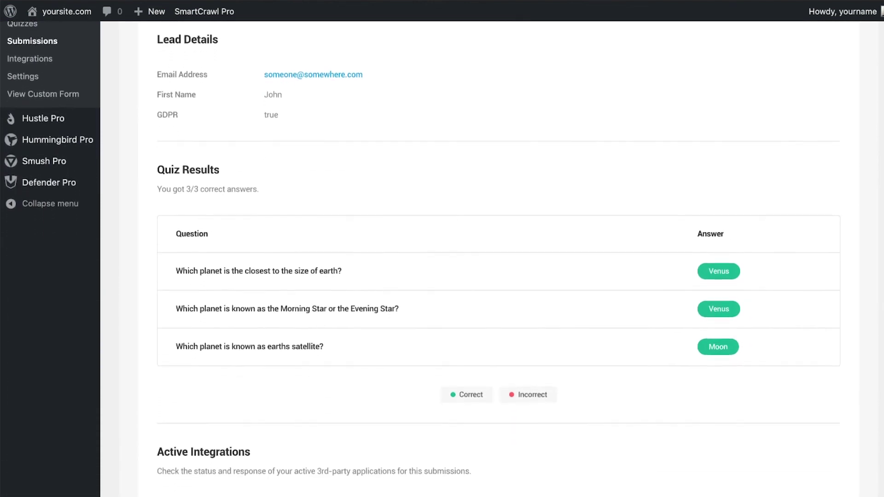
{"action": "scroll", "coordinate": [488, 258], "scroll_direction": "down", "scroll_amount": 3}
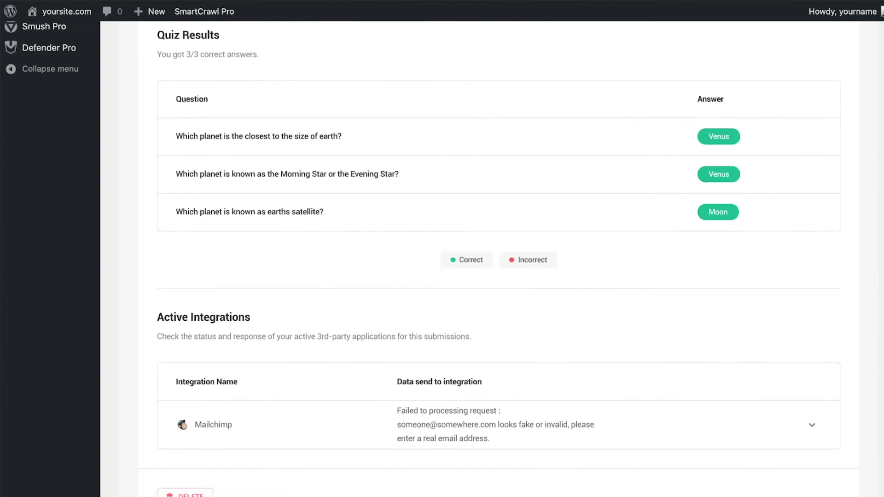